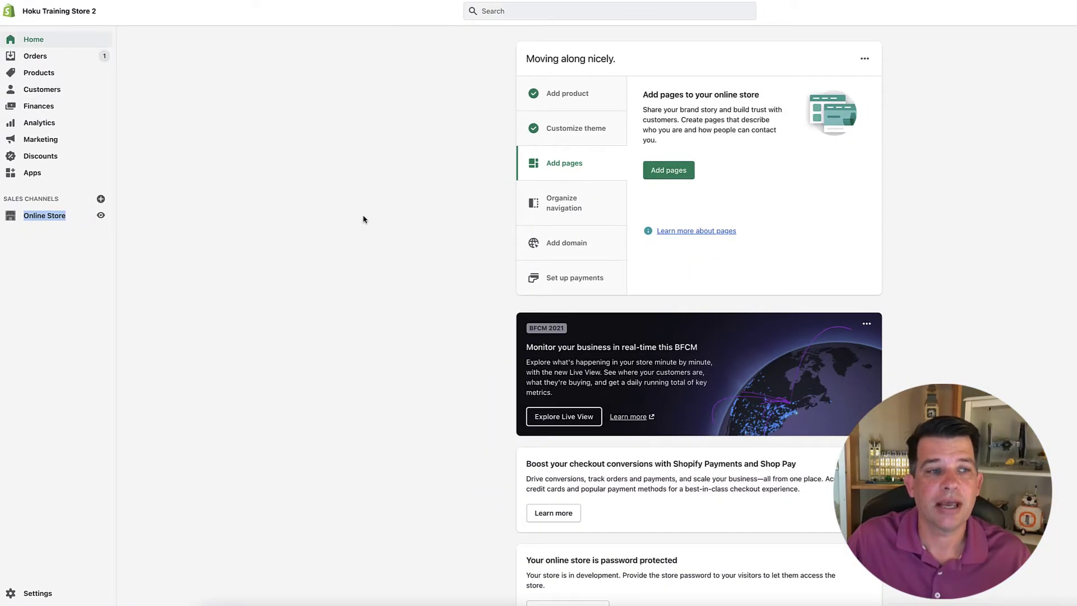
Open the online store's Main menu for editing from the navigation settings.
click(39, 217)
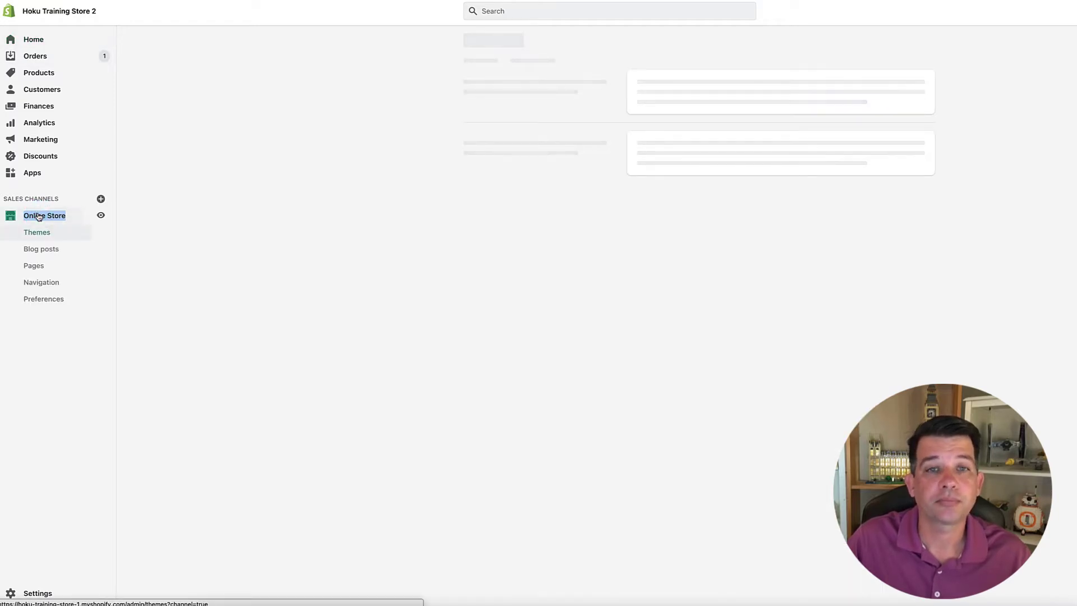
click(32, 284)
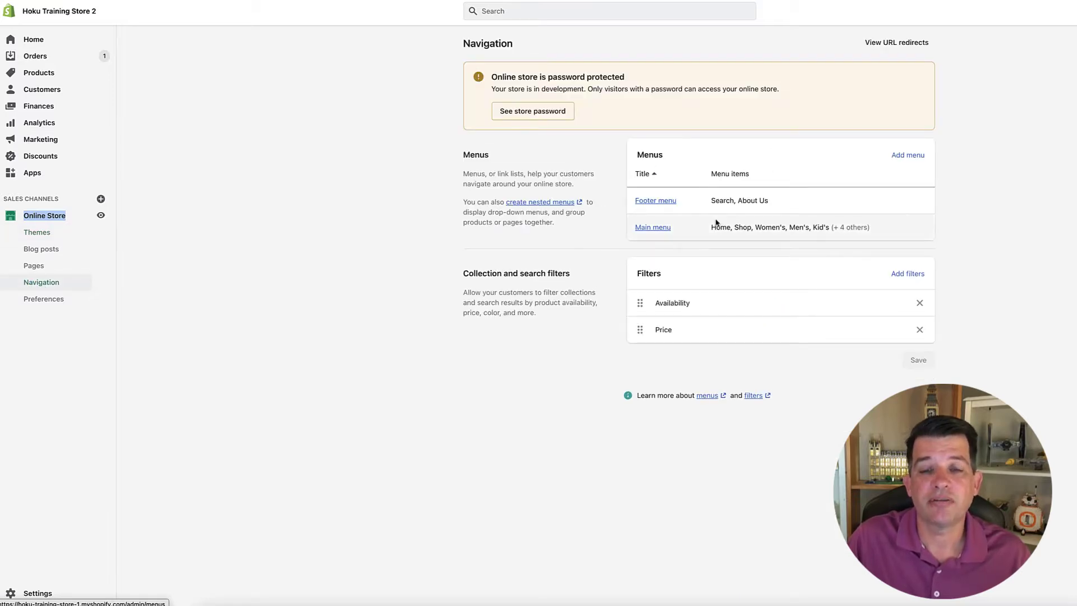
click(653, 228)
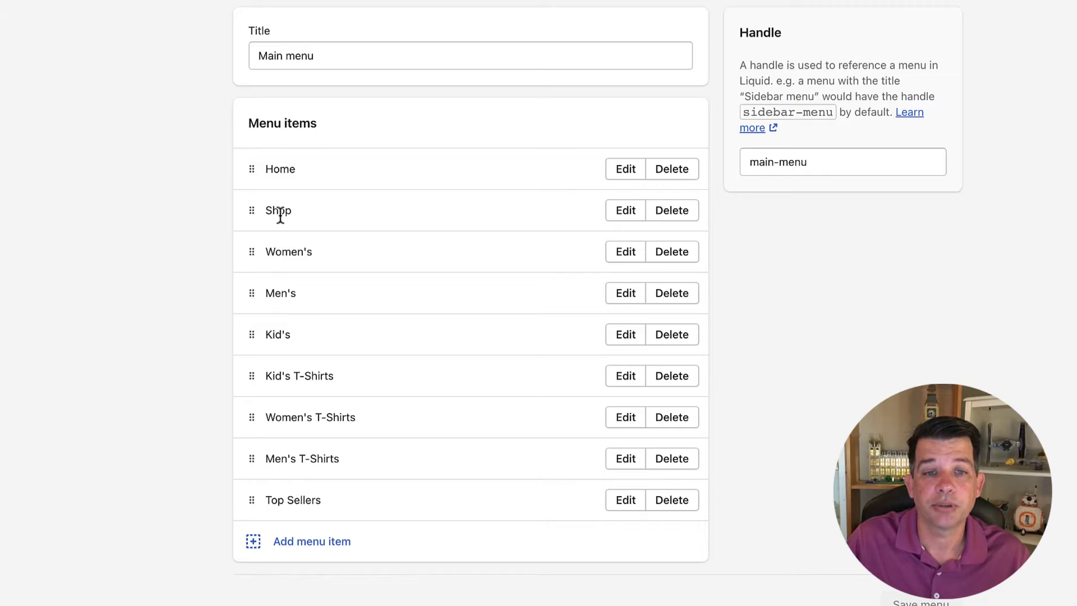
Nest the Women's, Men's and Kid's items in that order under Shop in the Main menu and save the menu.
click(251, 255)
drag(251, 254, 252, 257)
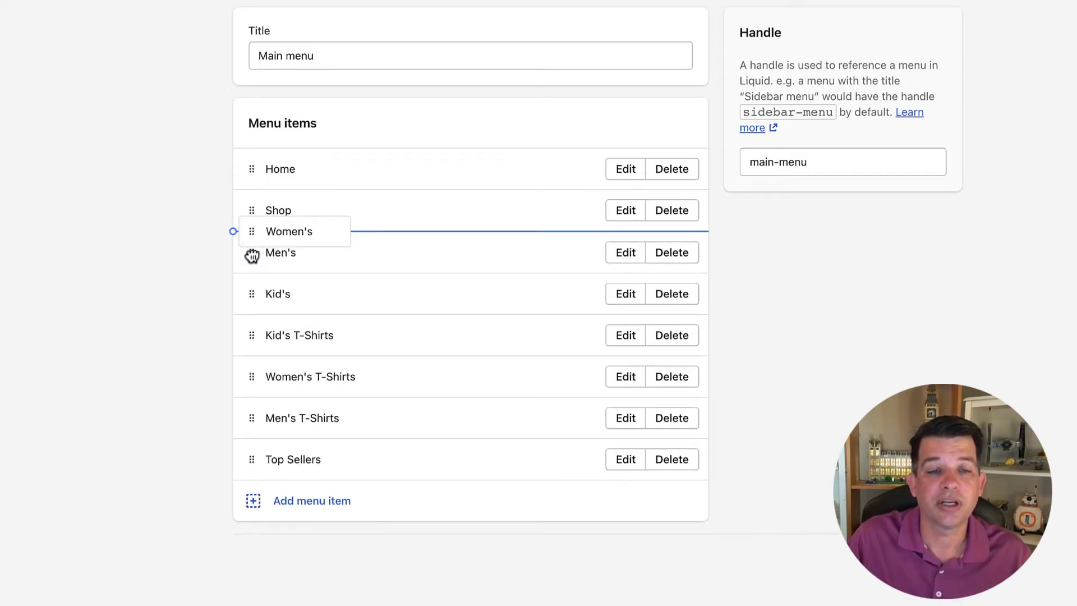
drag(252, 256, 281, 258)
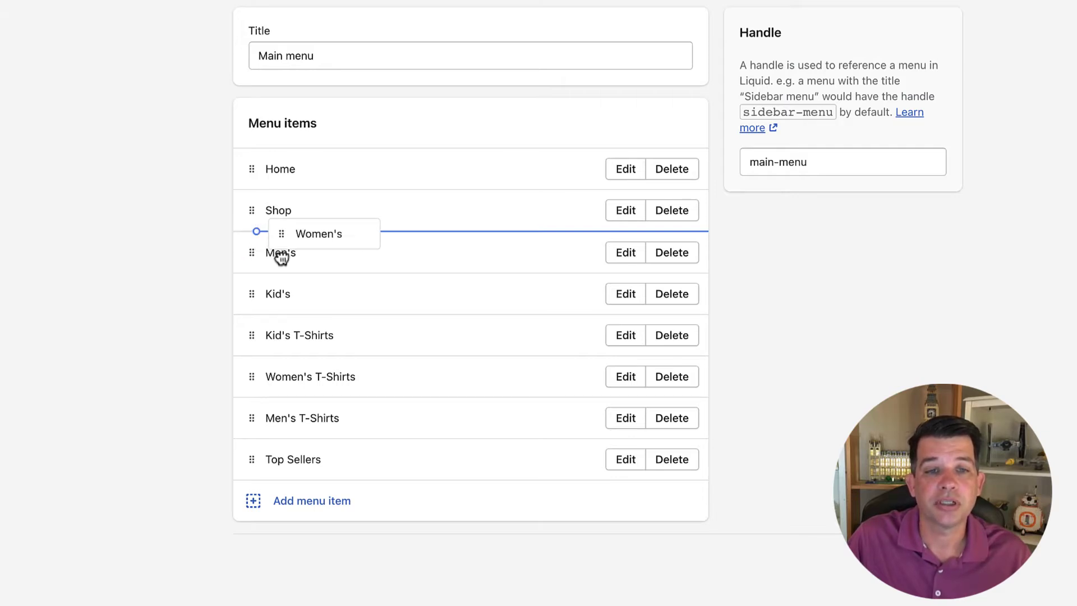
drag(282, 258, 277, 250)
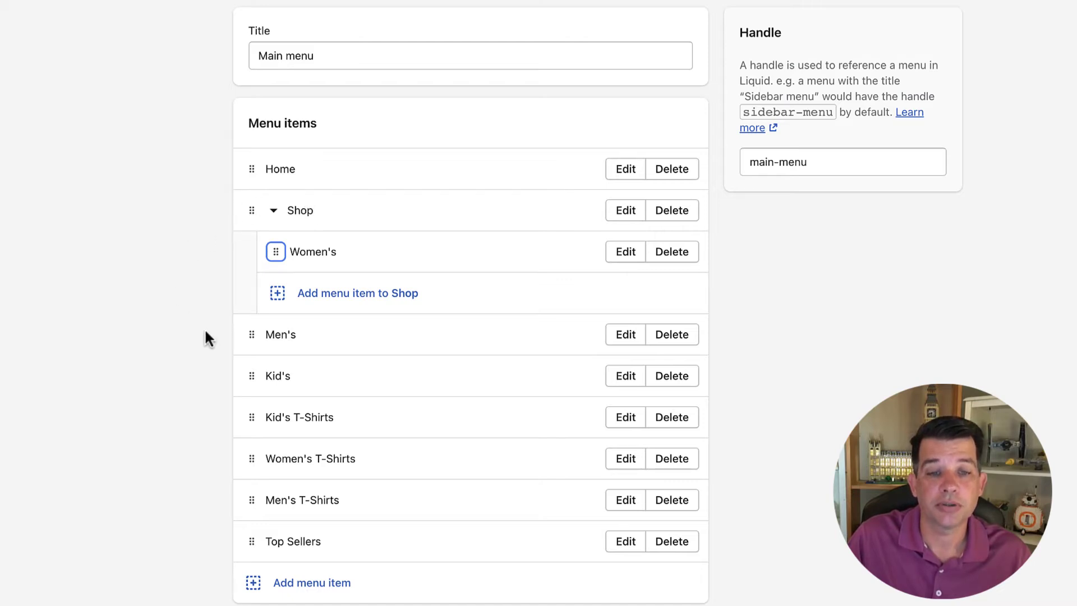
drag(250, 335, 278, 302)
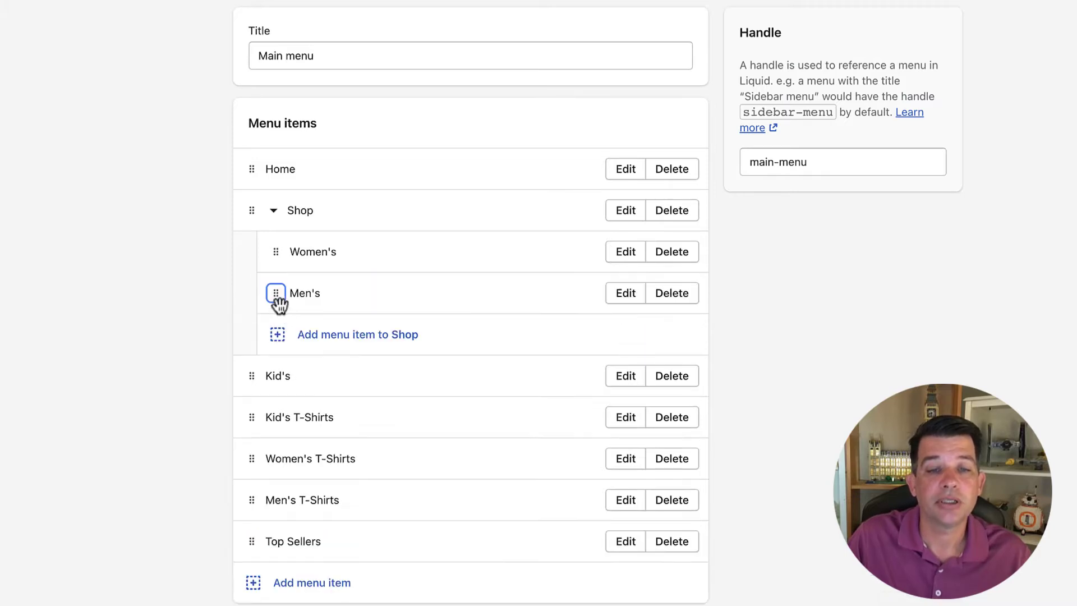
click(252, 380)
drag(252, 379, 268, 346)
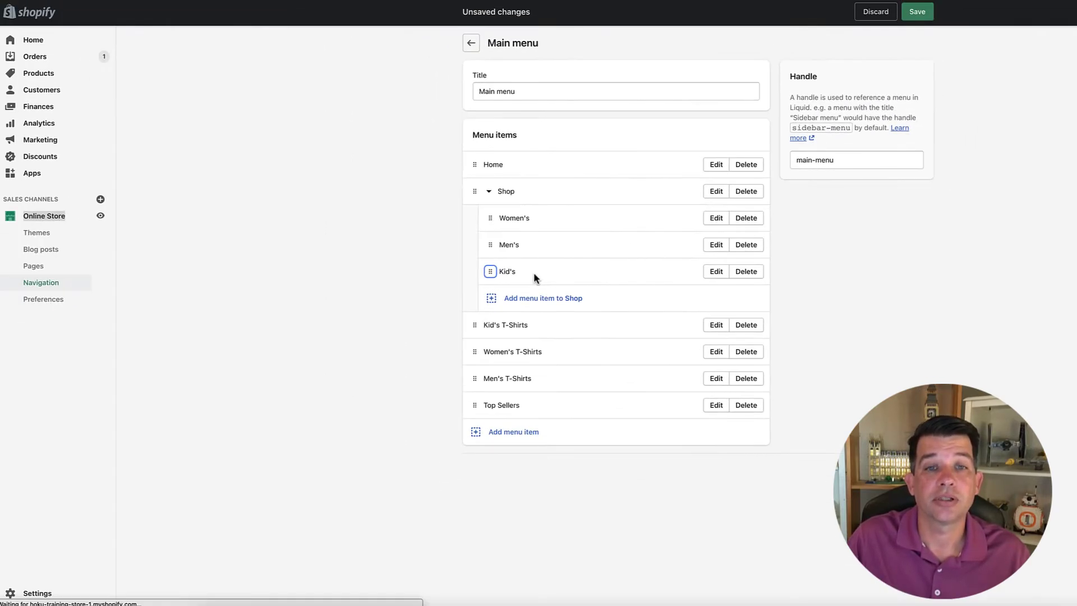
click(918, 12)
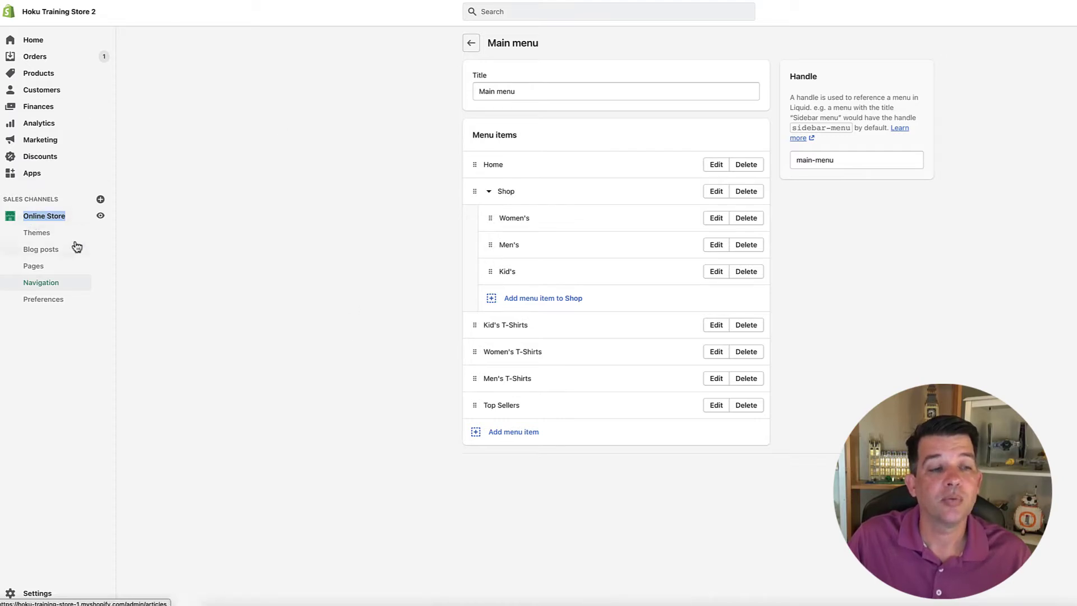
View the live storefront and check the items in the Shop drop-down of its header navigation.
click(101, 217)
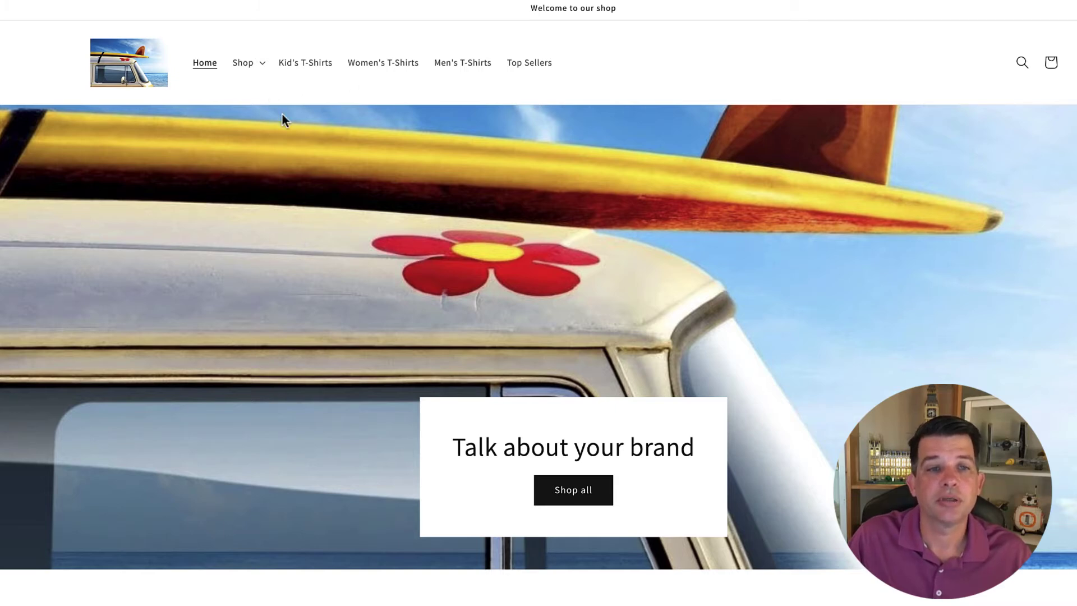
click(261, 65)
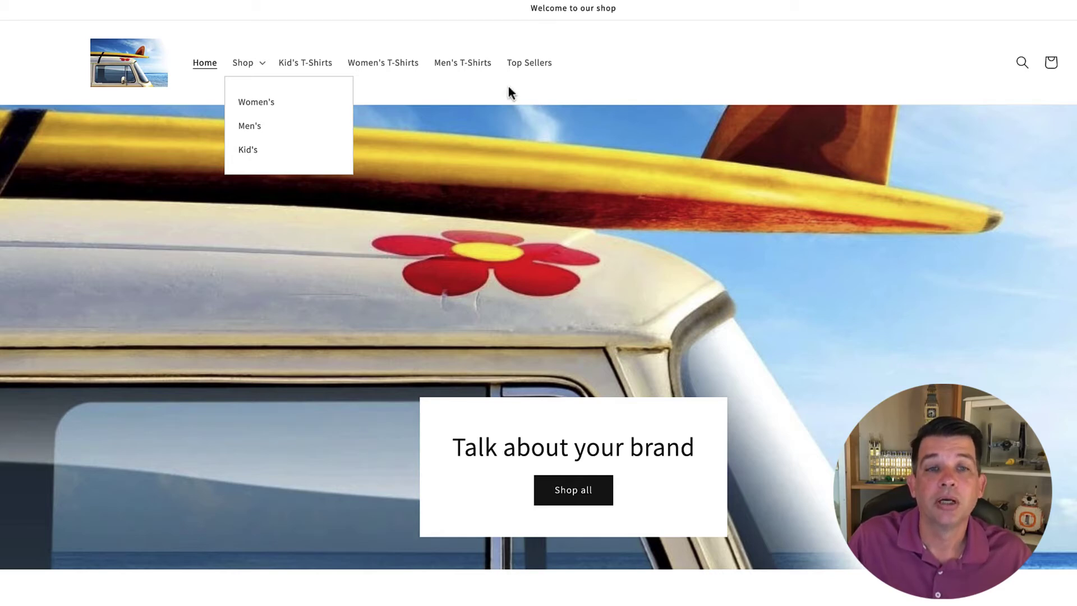
click(537, 28)
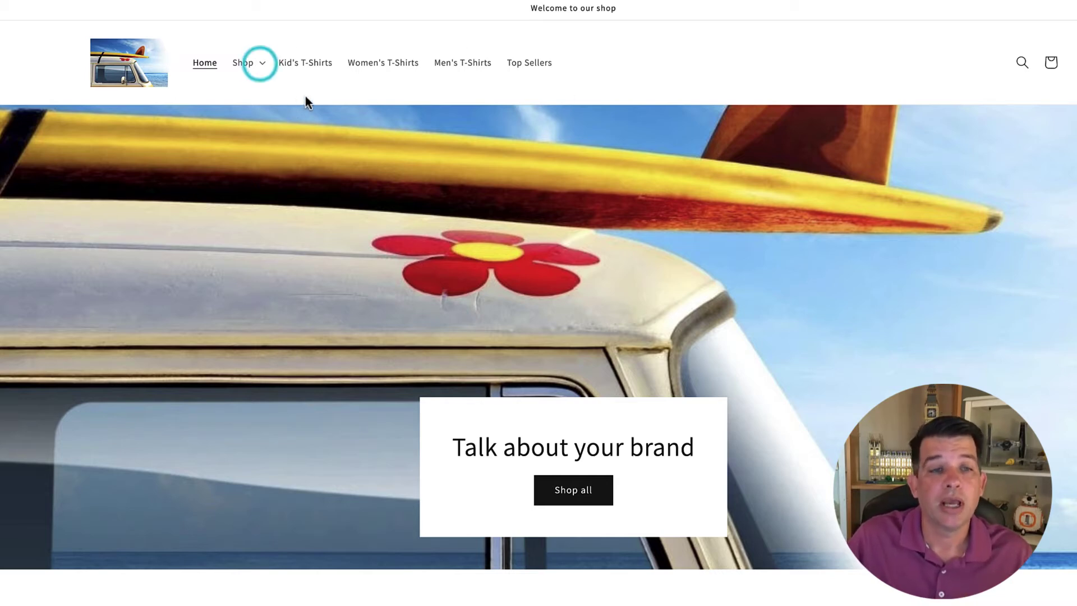
click(259, 66)
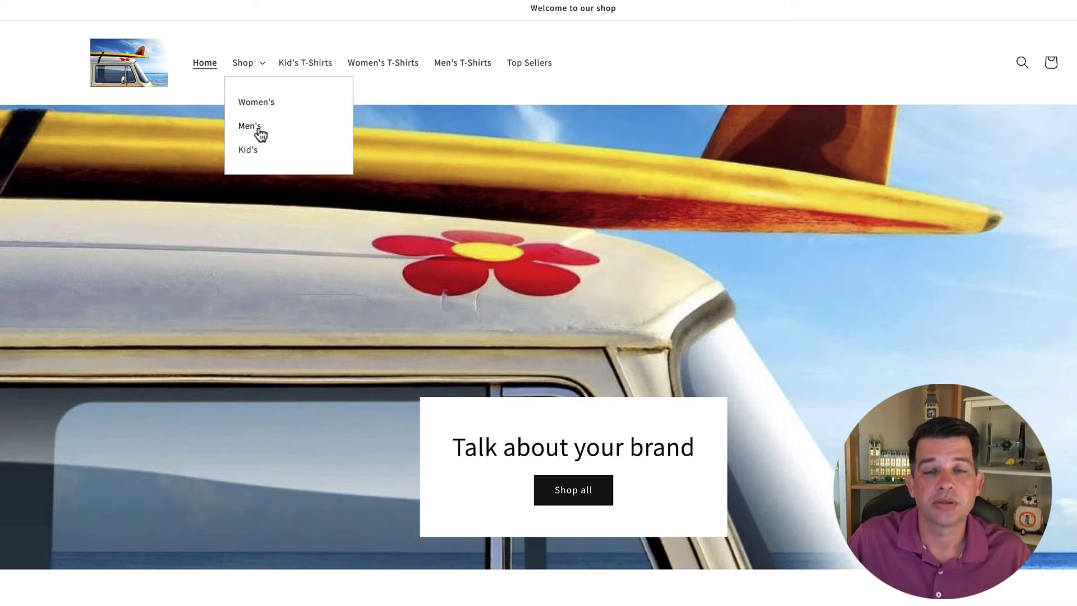
click(623, 43)
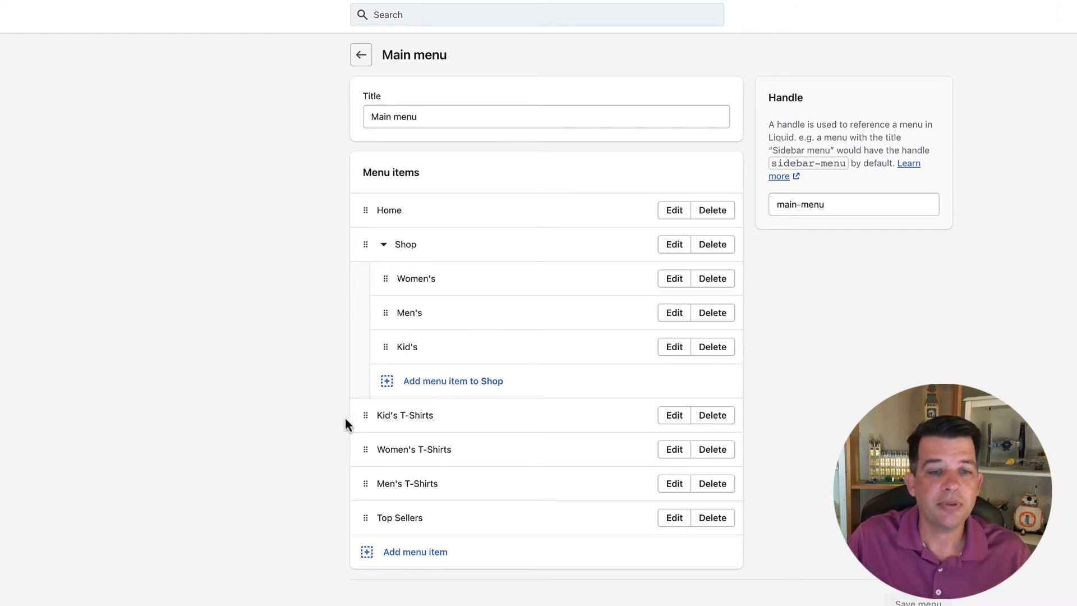
Nest Kid's T-Shirts under Kid's, Women's T-Shirts under Women's and Men's T-Shirts under Men's, and save the menu.
click(365, 416)
drag(366, 417, 410, 390)
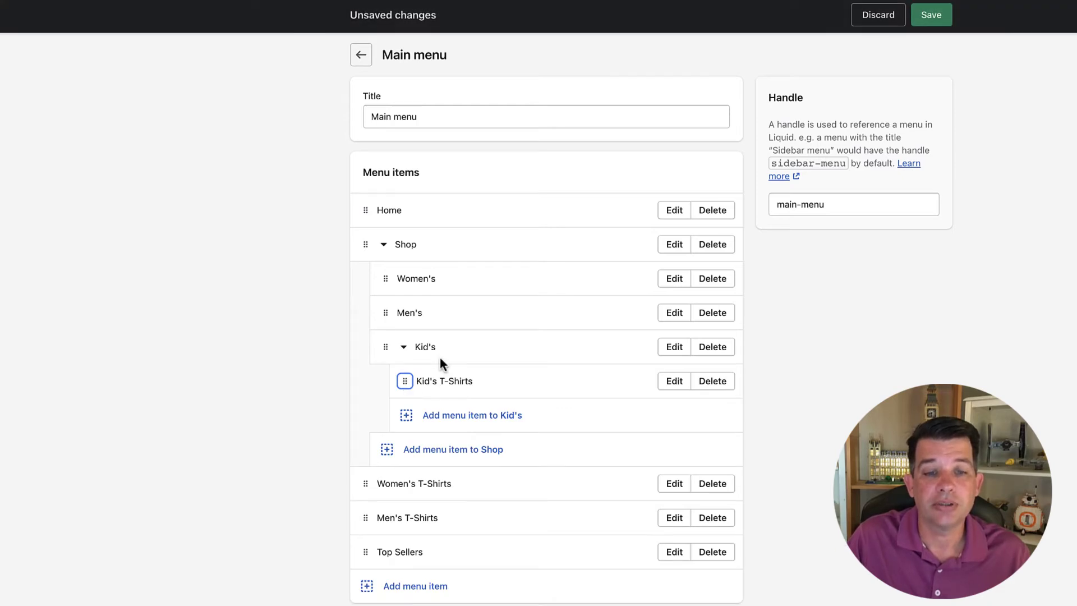
drag(365, 485, 452, 340)
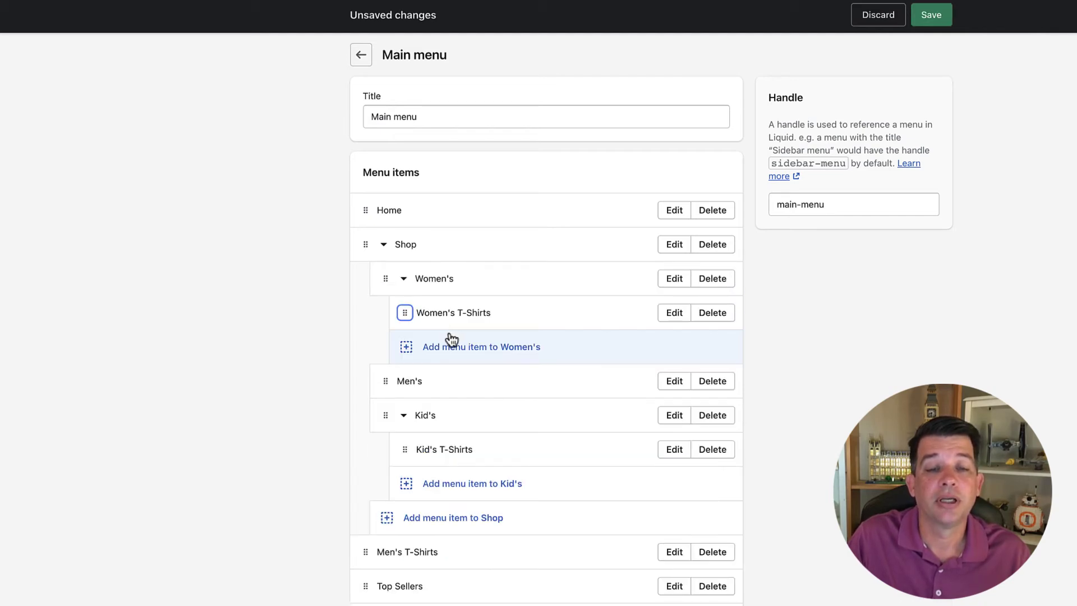
drag(363, 552, 426, 424)
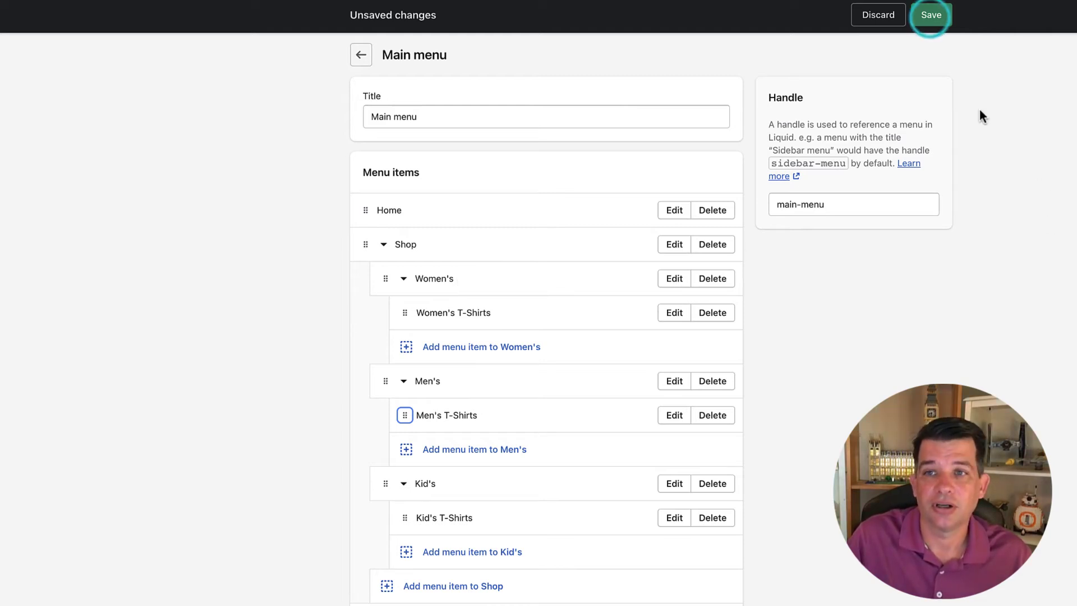
click(930, 17)
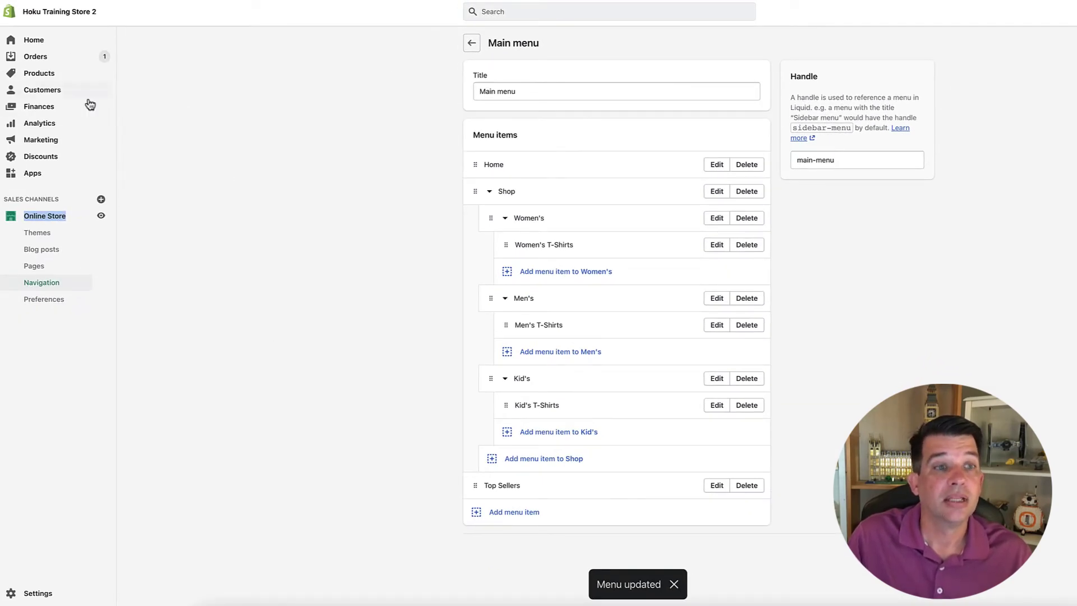
View the storefront again and check the nested Women's submenu inside the Shop drop-down.
click(102, 216)
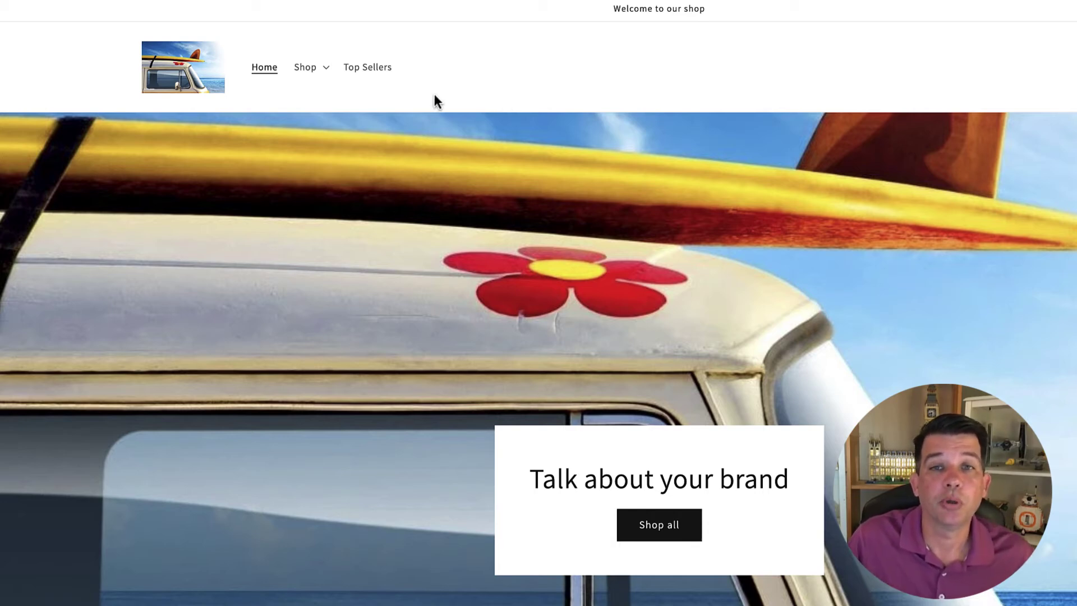
click(325, 69)
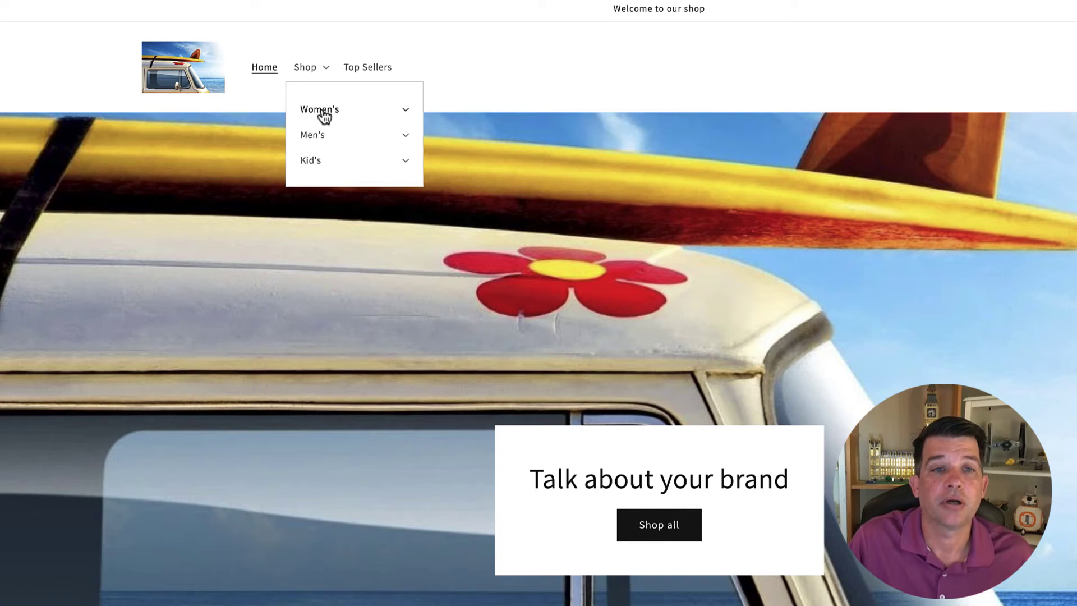
click(406, 110)
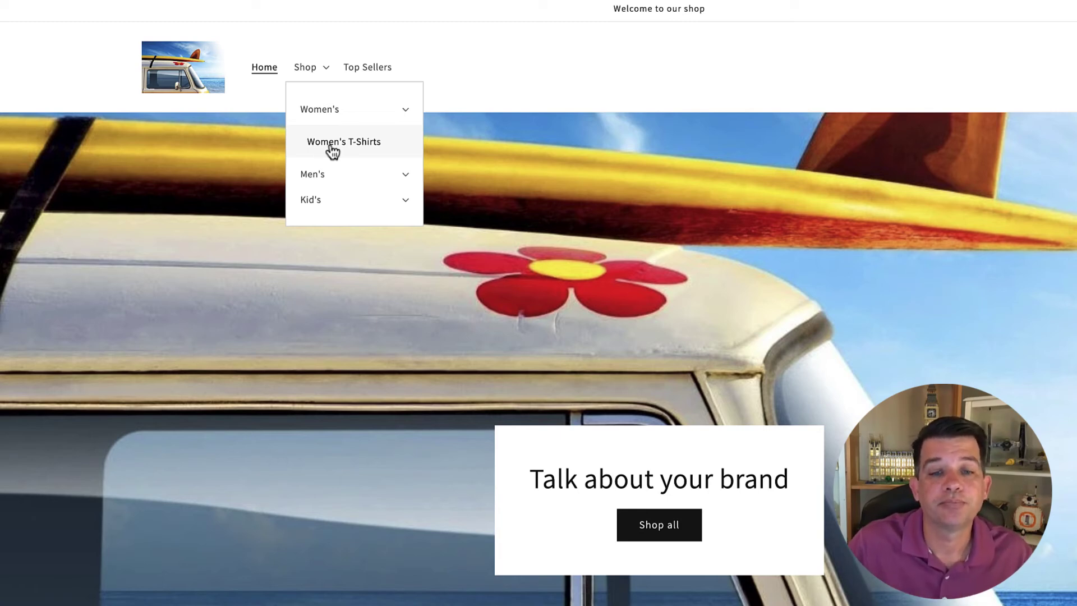
click(496, 51)
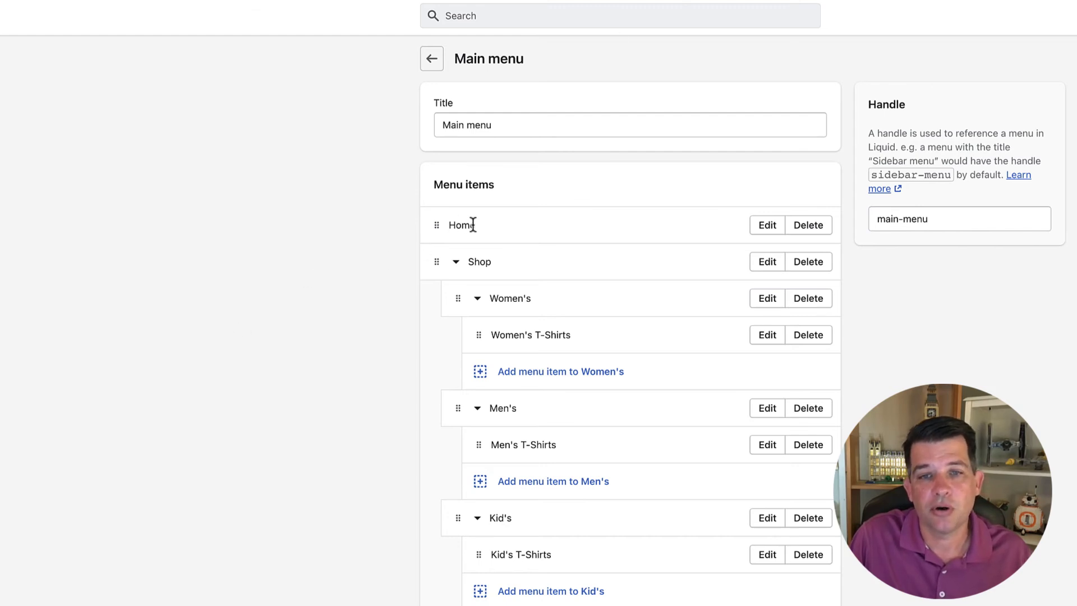
Remove the Home item from the Main menu and save the menu.
click(812, 226)
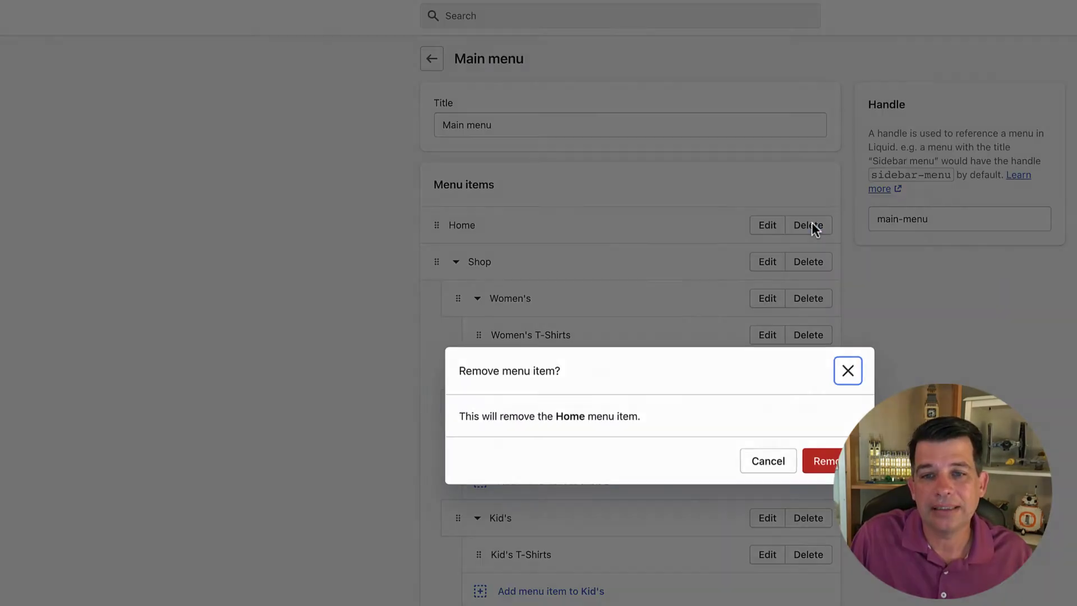
click(828, 463)
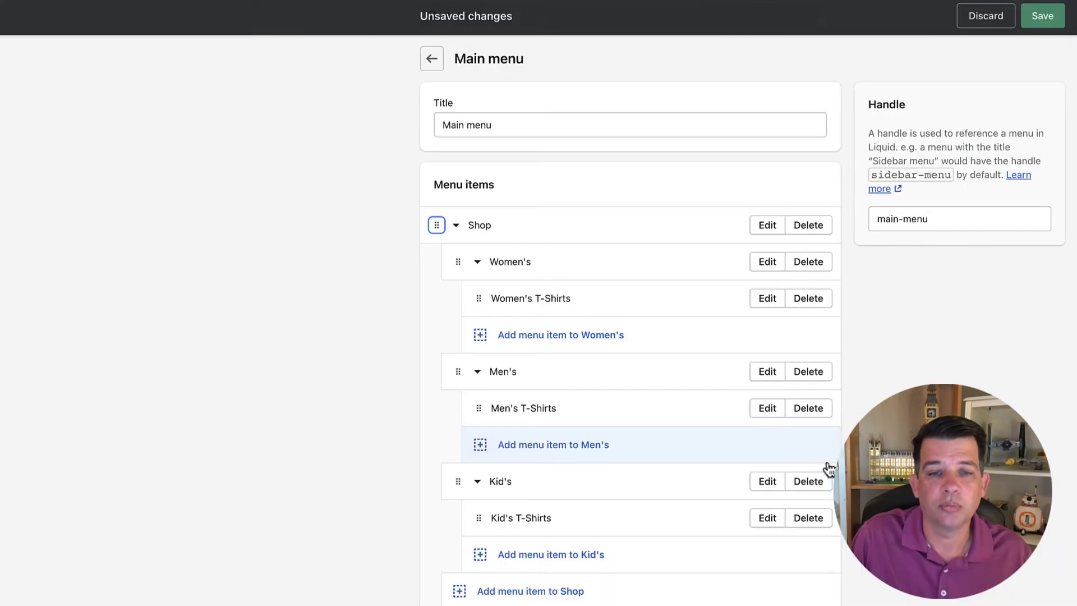
click(1053, 22)
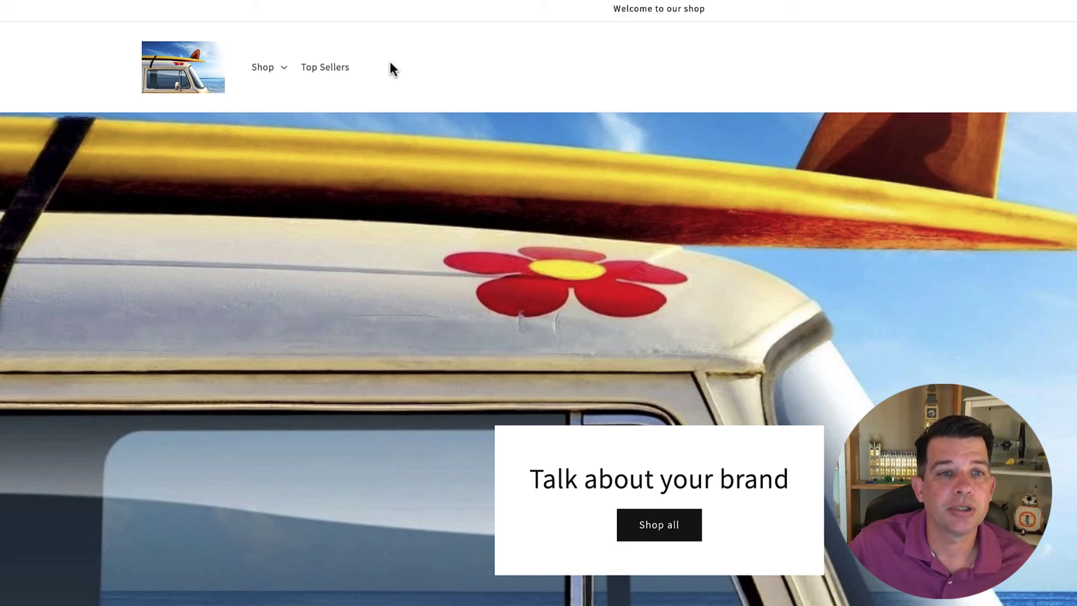
Check the Men's submenu inside the Shop drop-down on the storefront.
click(277, 66)
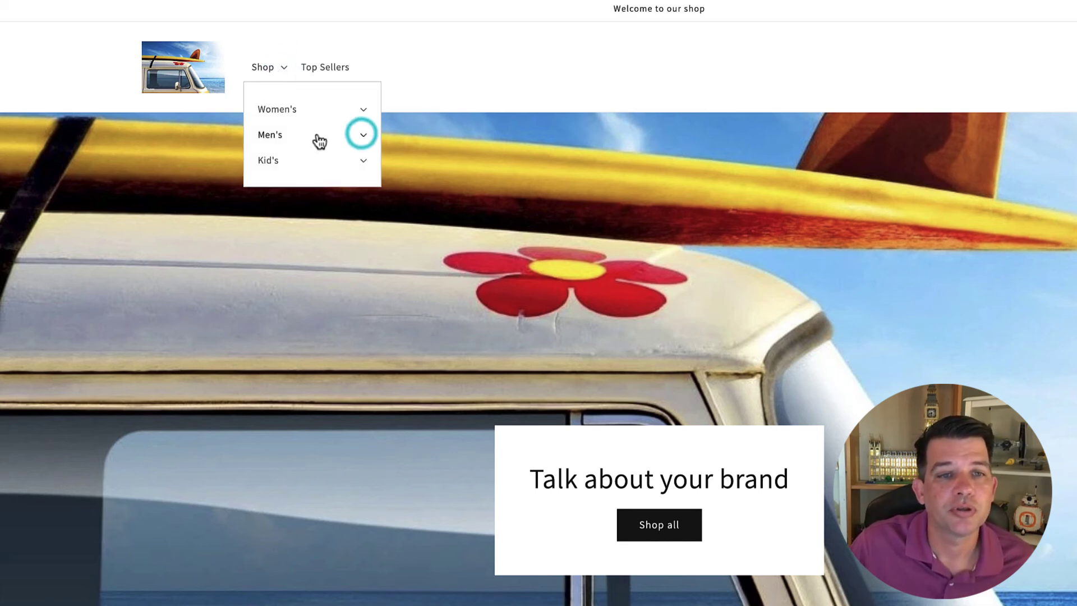
click(361, 136)
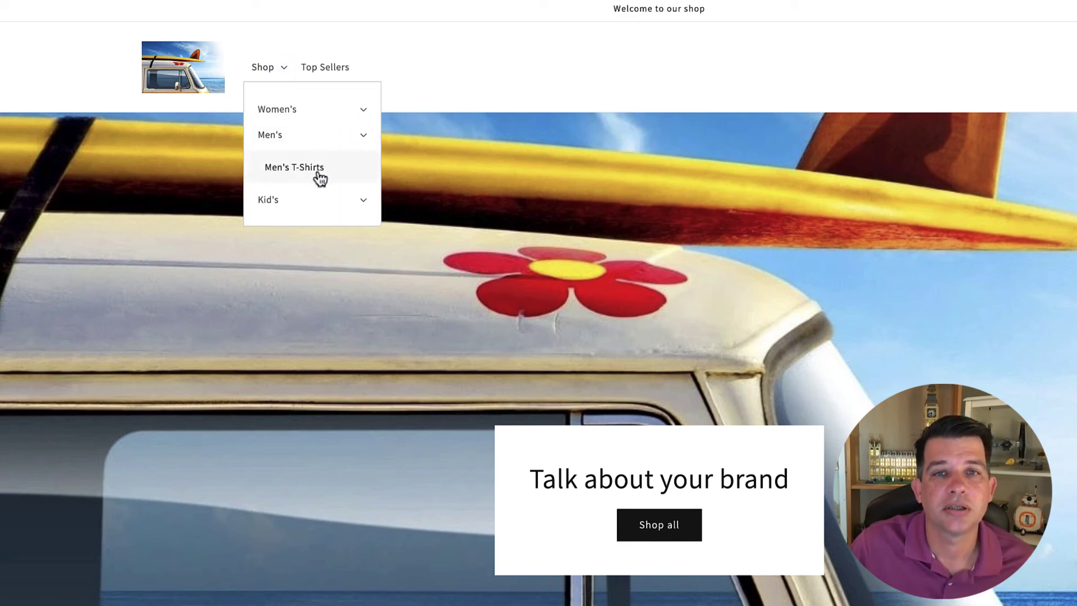